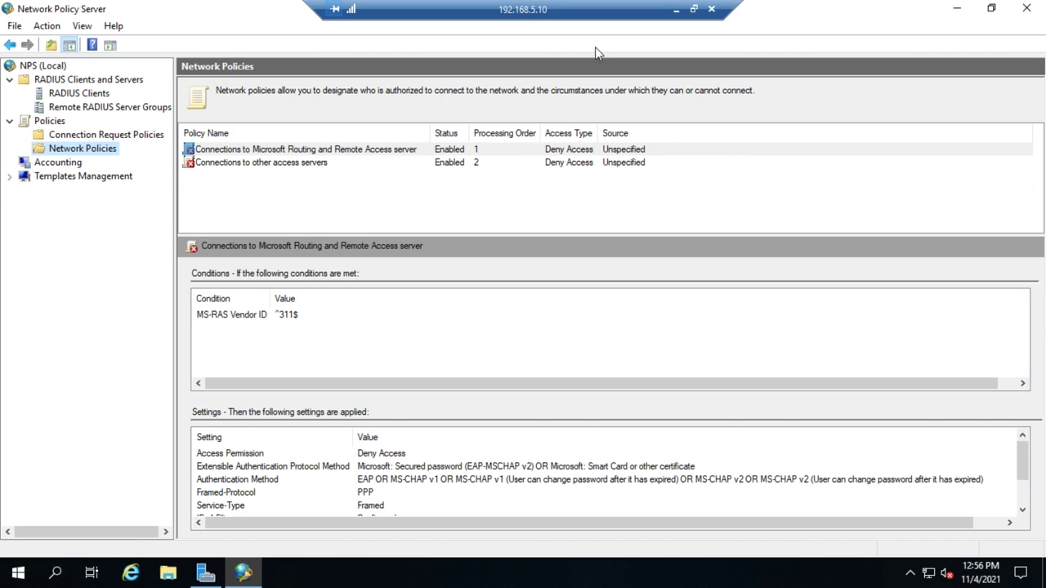
Start a new network policy named temp with the network access server type left as Unspecified, and proceed to its conditions
left_click(327, 202)
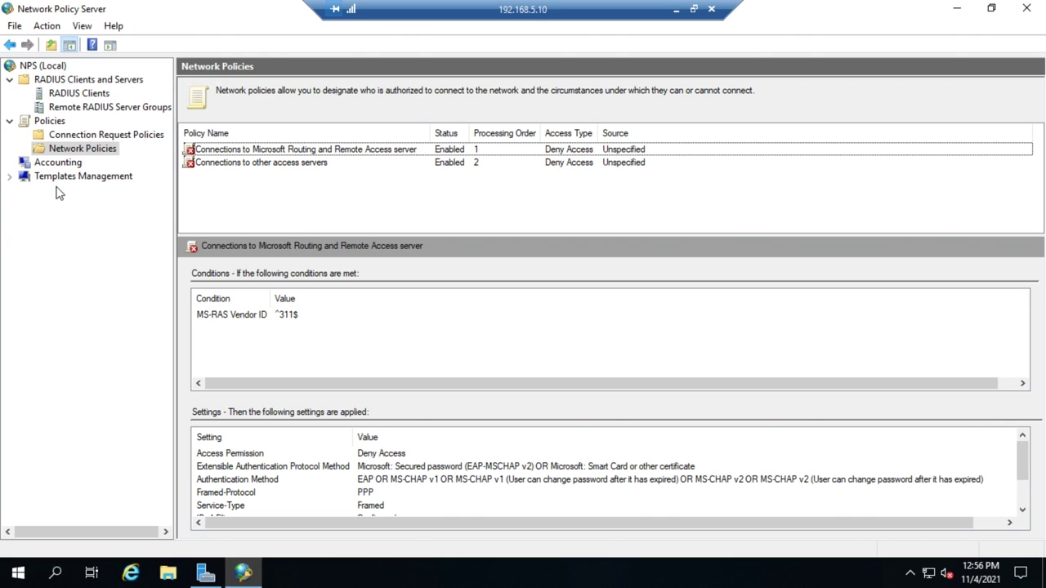
right_click(102, 156)
left_click(138, 161)
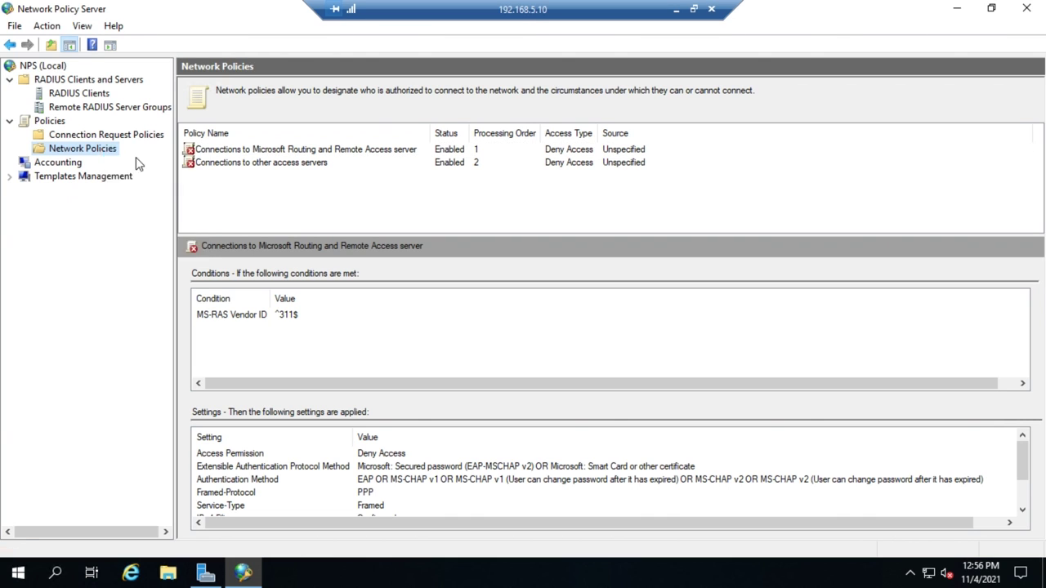
type("temp")
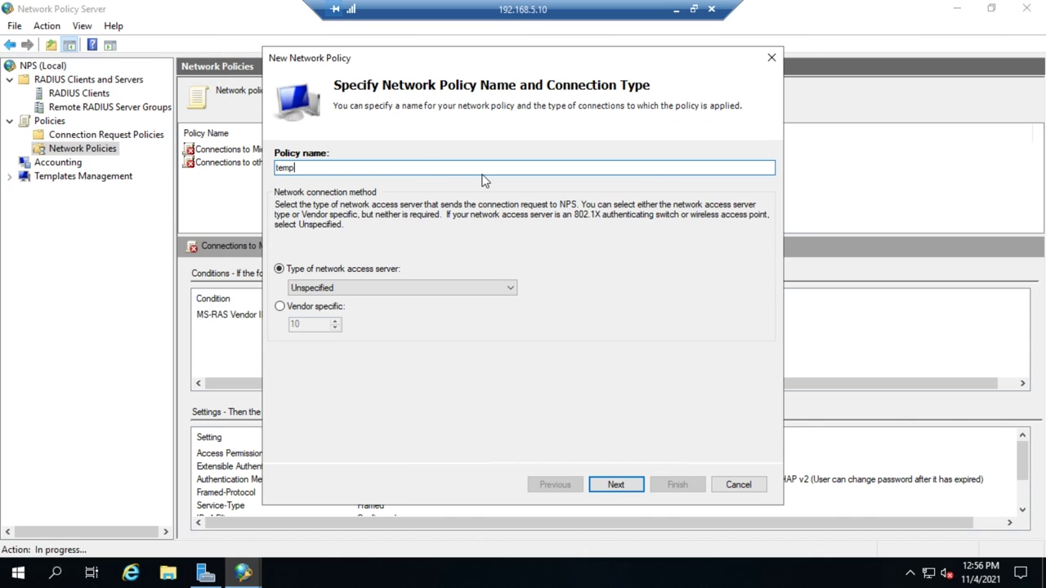
left_click(351, 288)
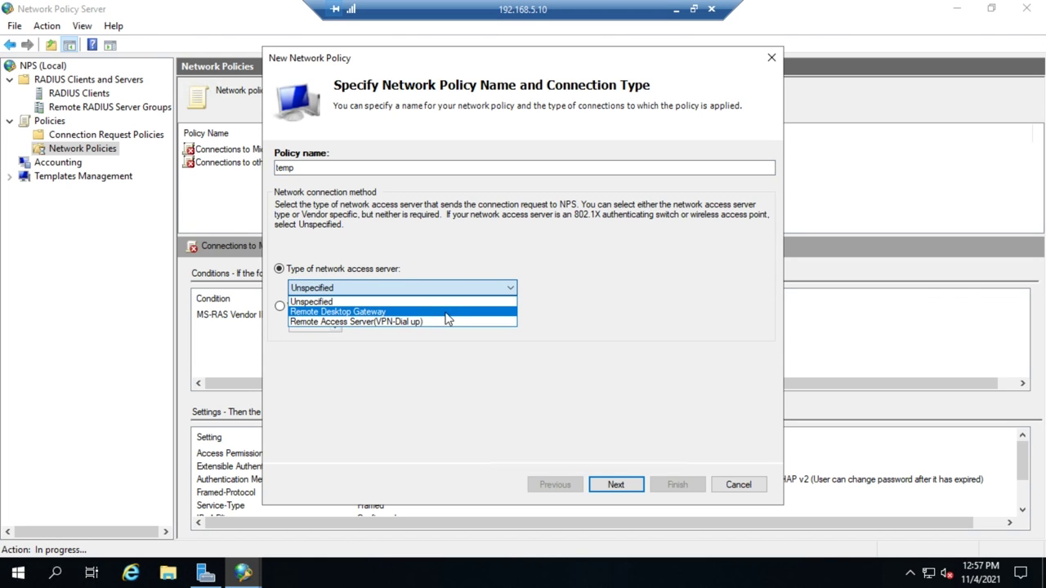
left_click(353, 375)
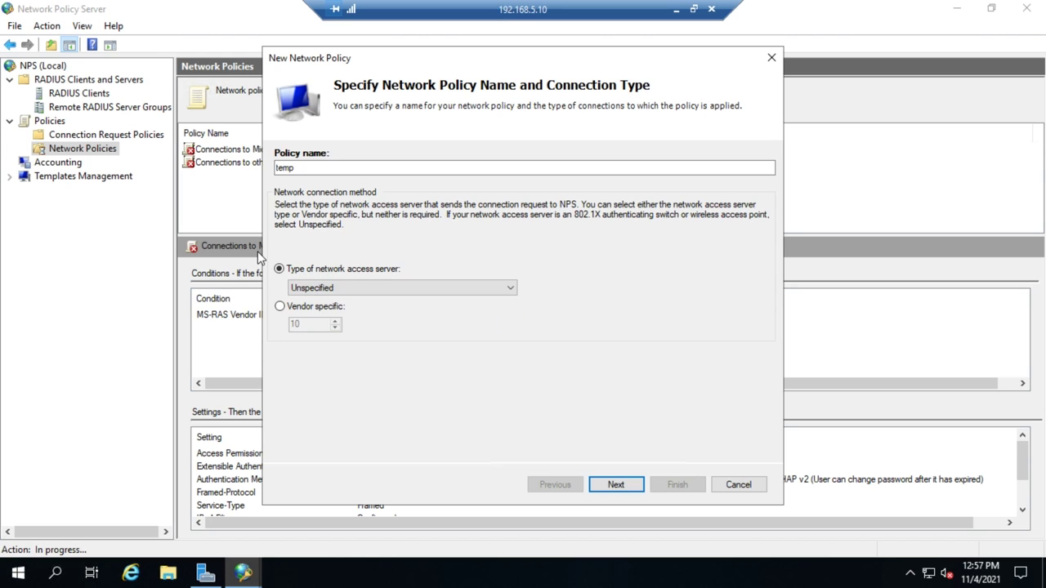
left_click(622, 486)
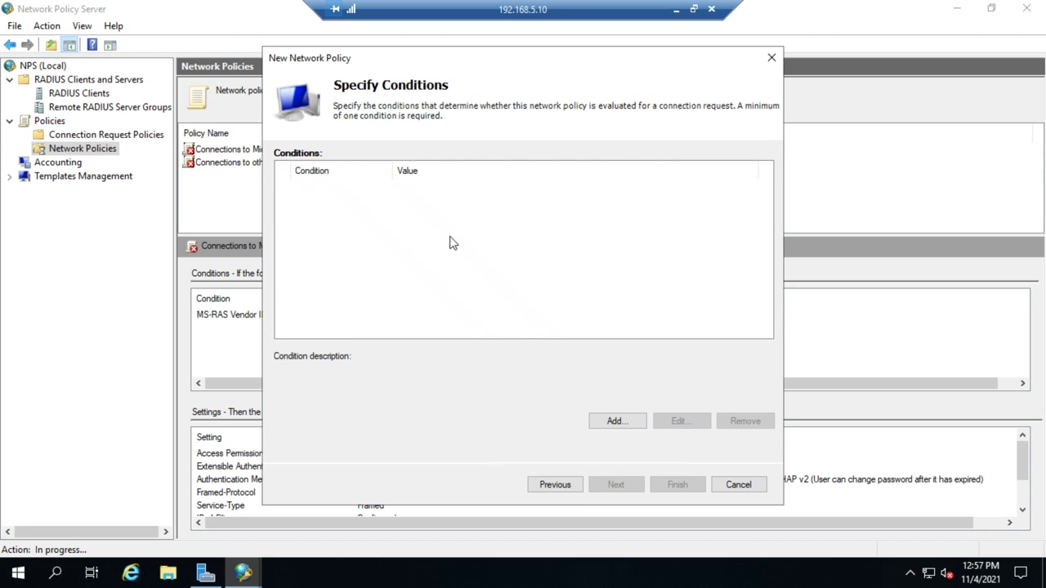
Add a User Groups condition to the policy that requires membership in the Domain Users group
left_click(615, 424)
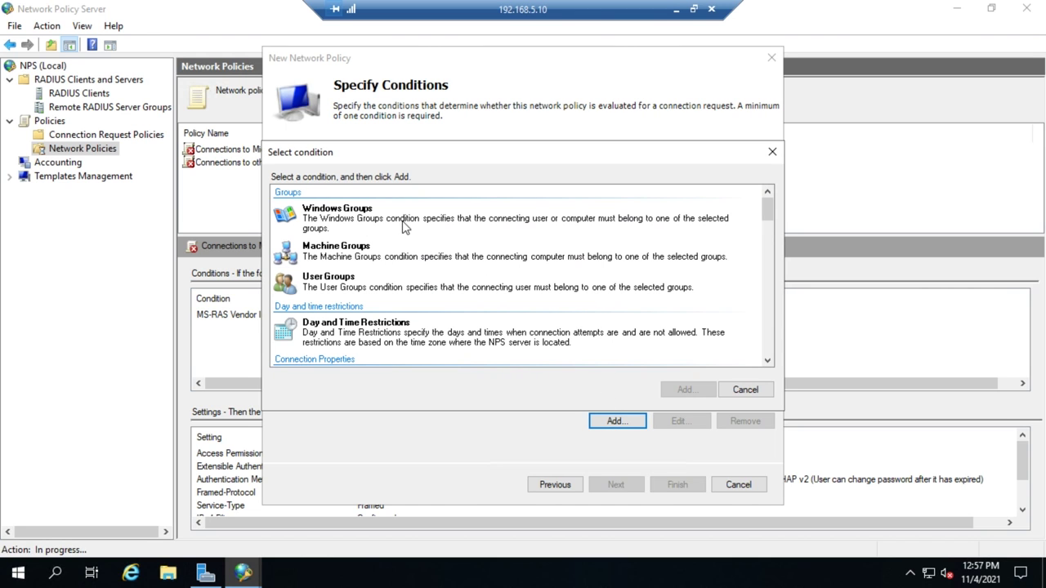
left_click(317, 295)
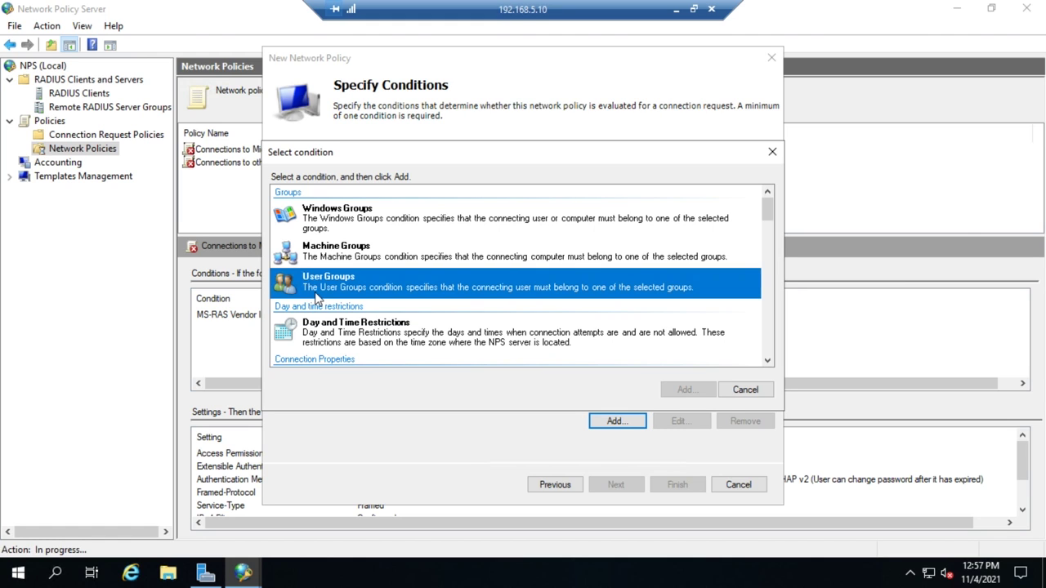
left_click(689, 392)
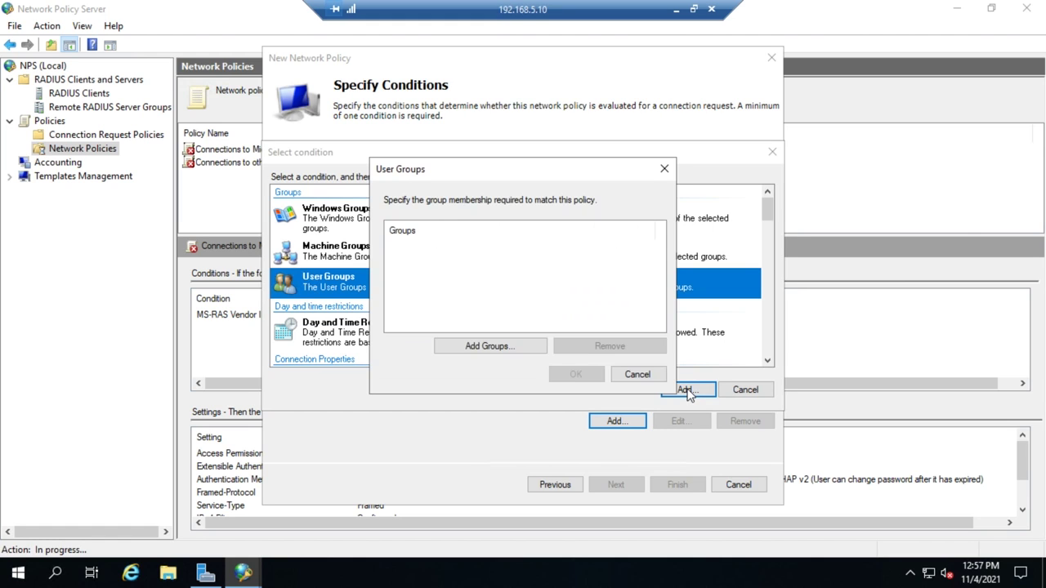
left_click(520, 346)
type("domain users")
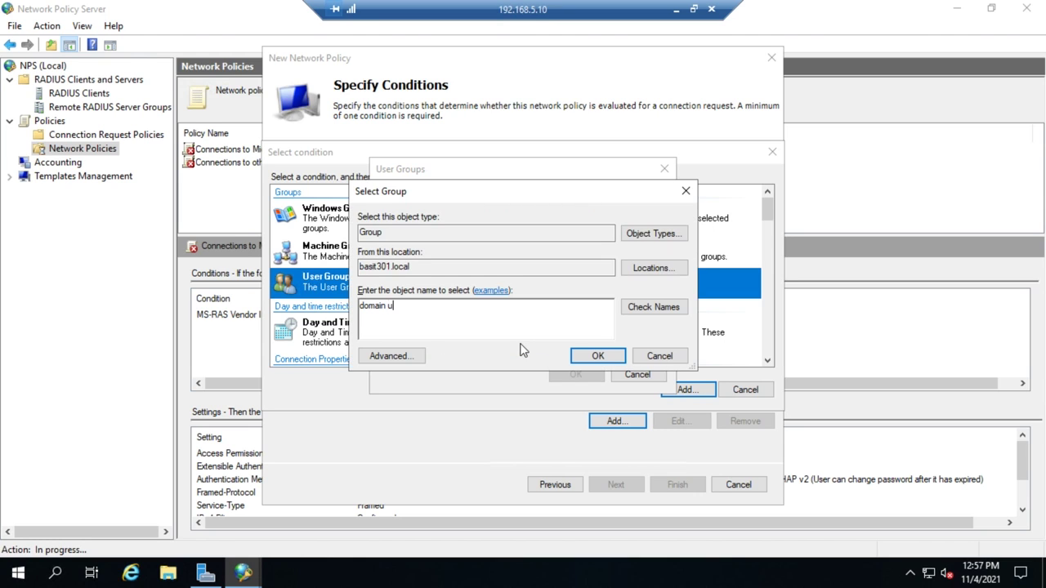
left_click(626, 314)
left_click(596, 356)
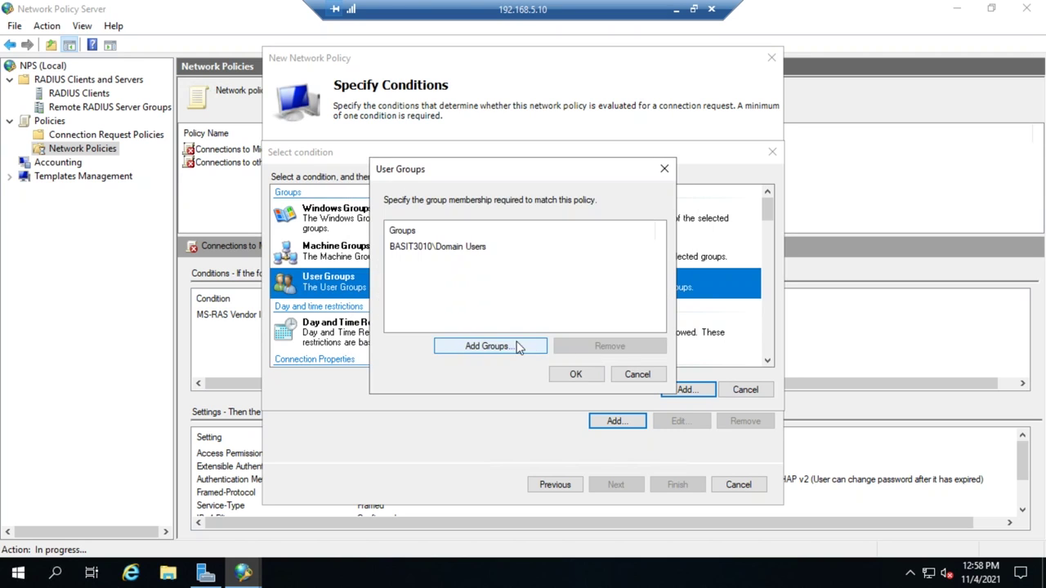
left_click(574, 375)
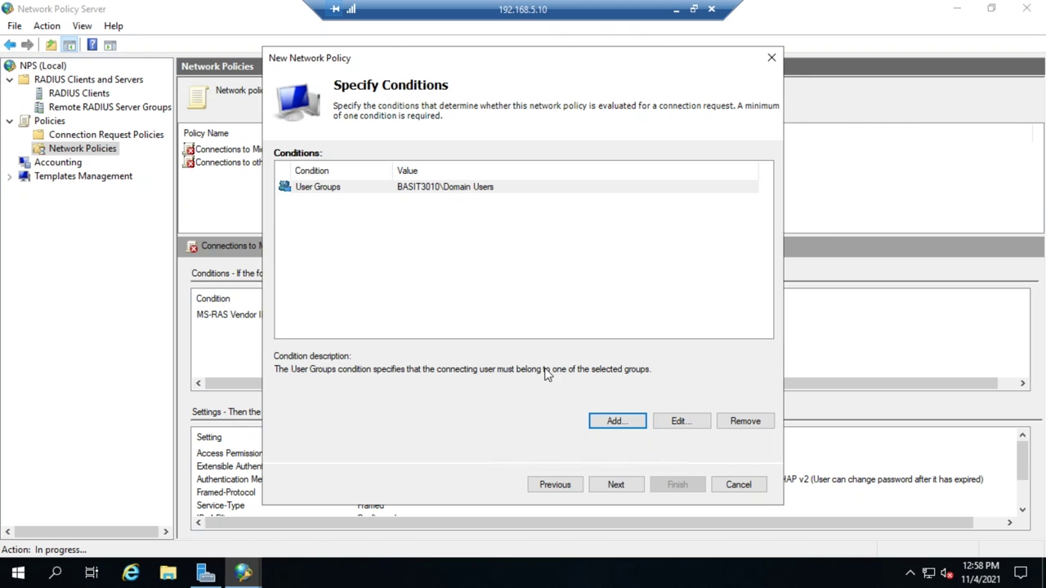
Add a Day and Time Restrictions condition that permits connections Monday through Friday from 7:00 AM to 6:00 PM
left_click(597, 421)
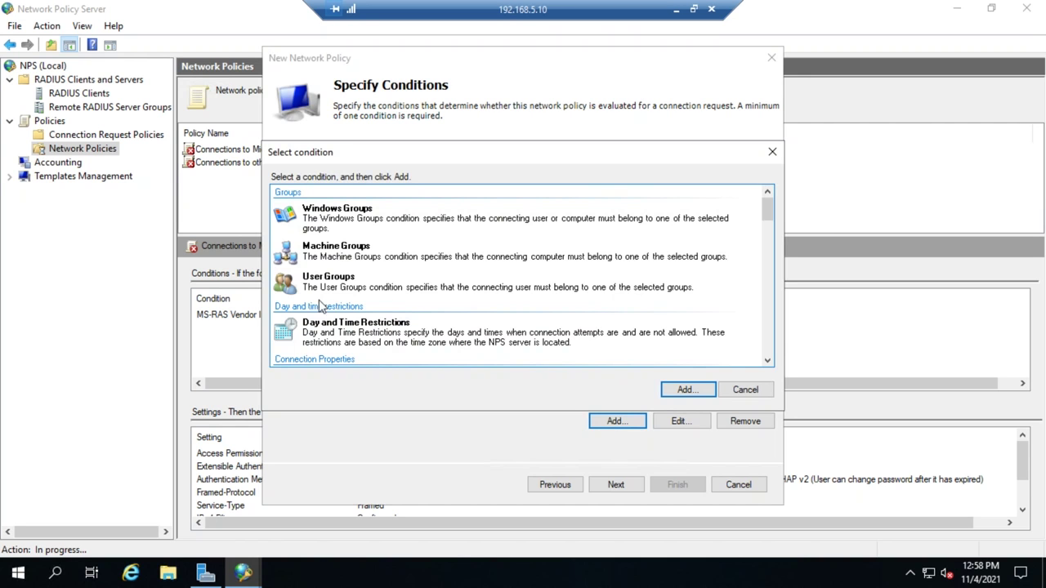
left_click(340, 334)
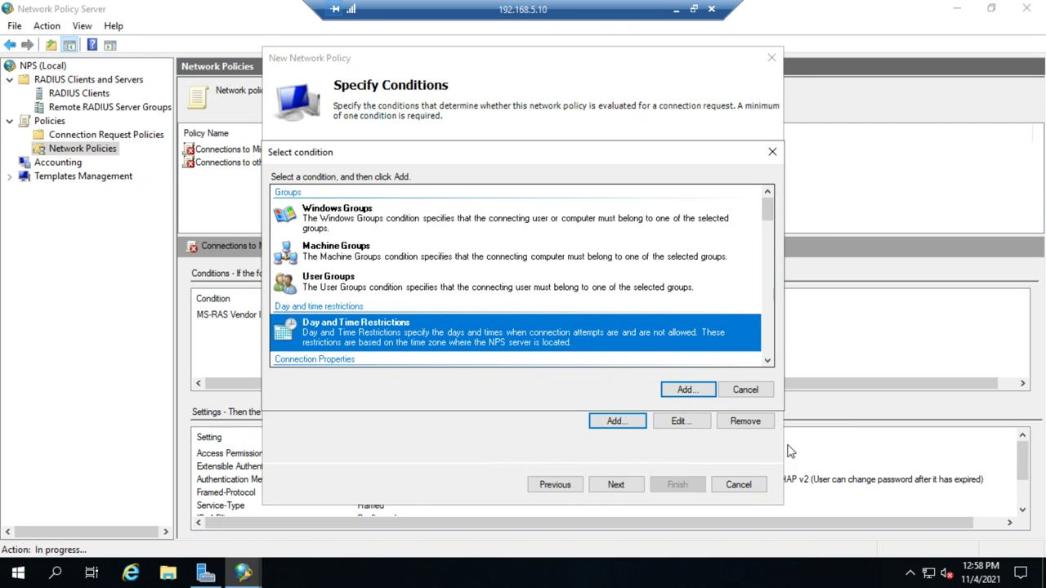
left_click(685, 390)
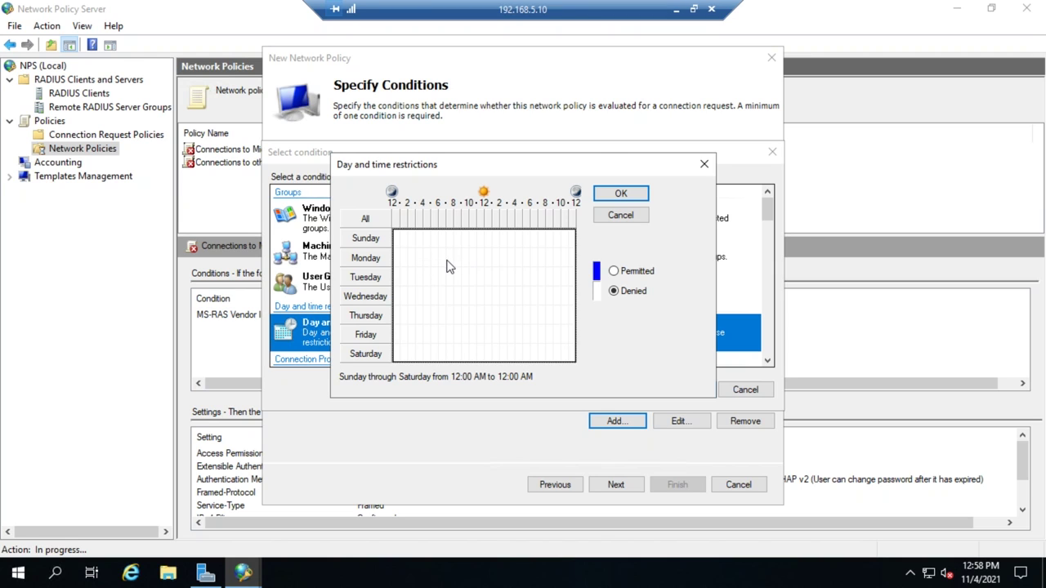
left_click_drag(453, 266, 531, 335)
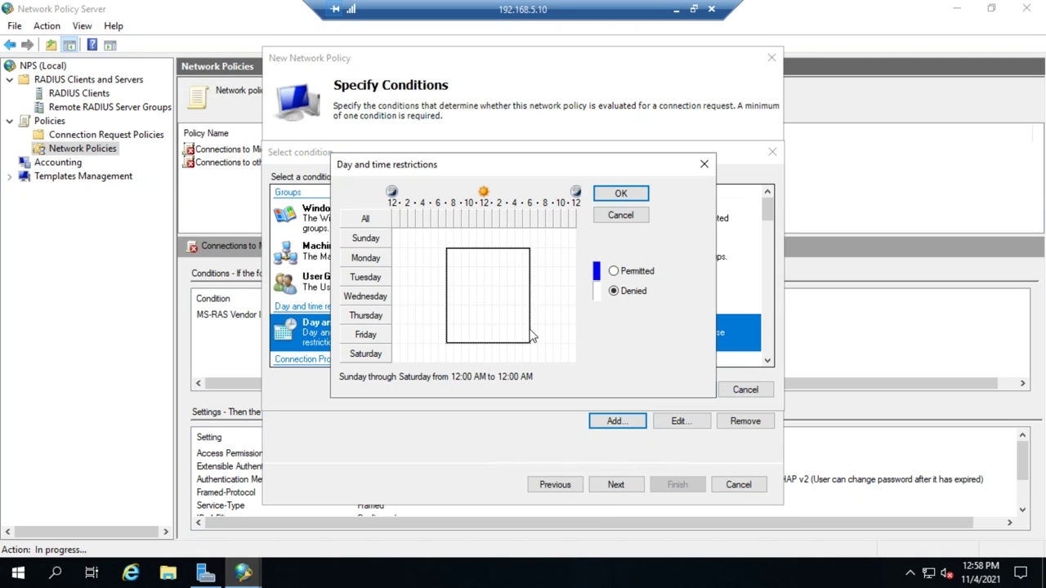
left_click_drag(531, 335, 531, 336)
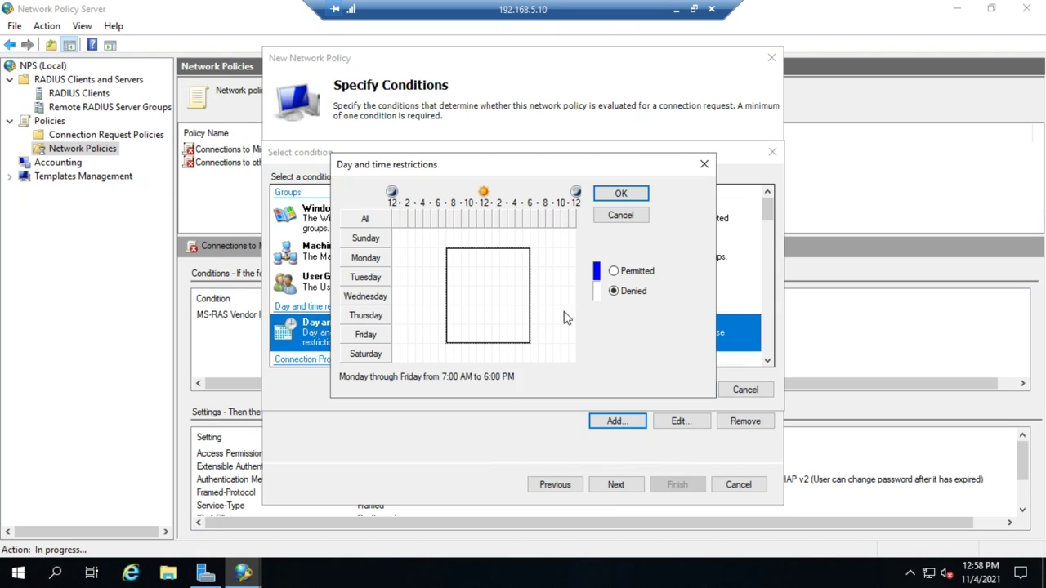
left_click(622, 271)
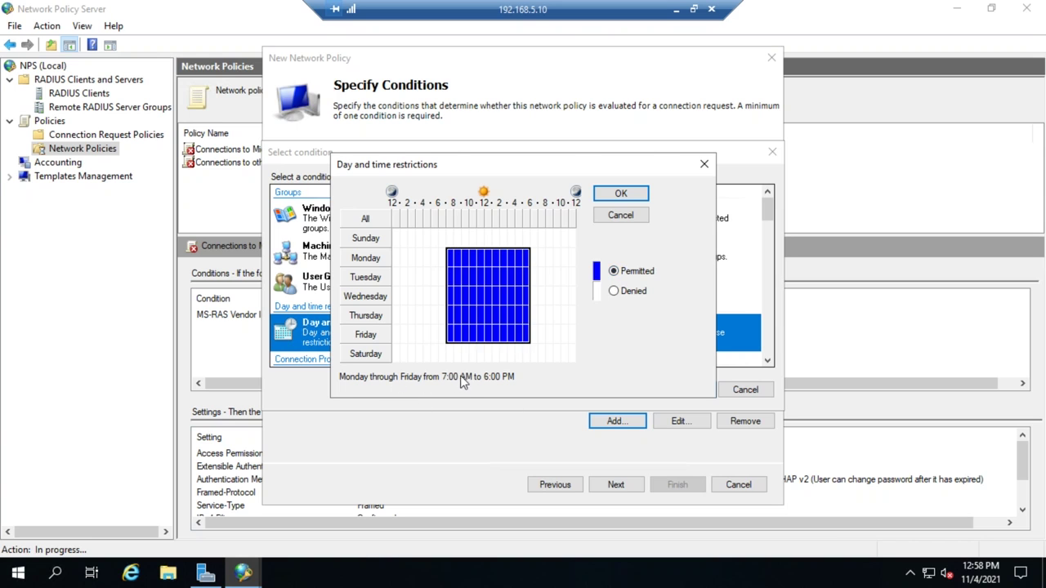
left_click(615, 194)
left_click(614, 195)
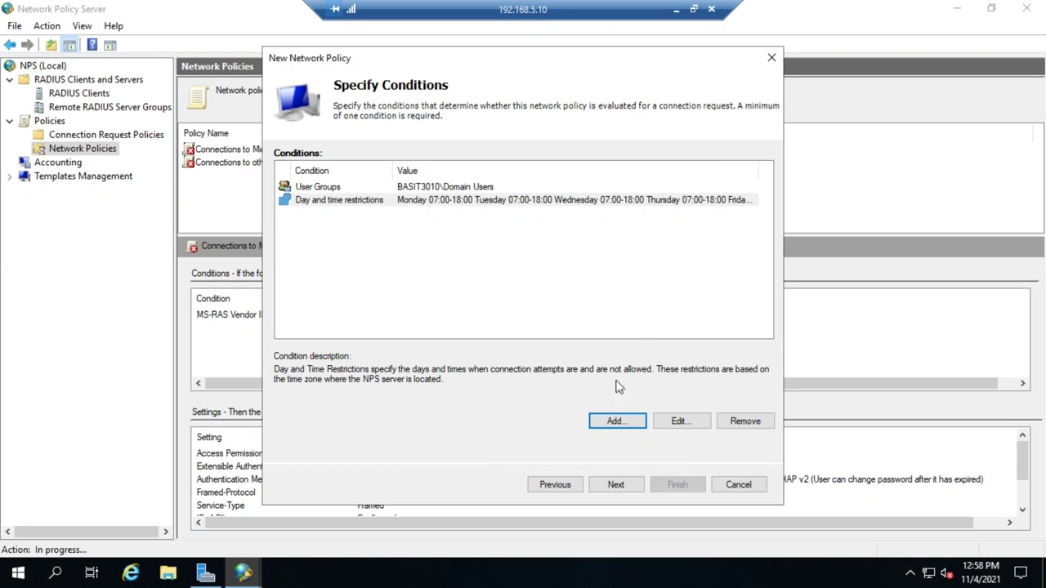
Examine the remaining condition types available for the policy, from connection properties through RADIUS client and gateway conditions, without adding any
left_click(613, 422)
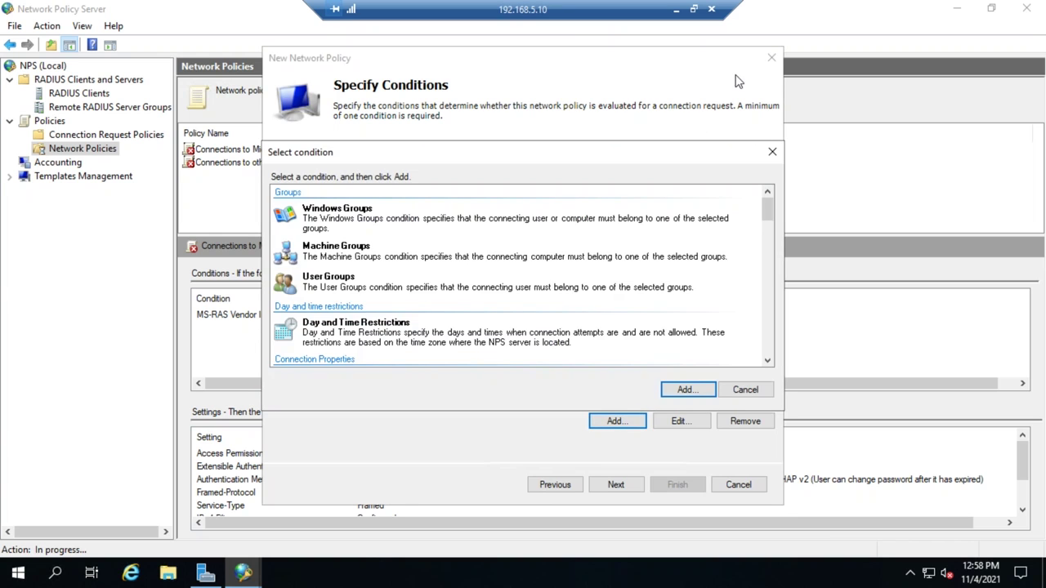
left_click_drag(768, 207, 775, 231)
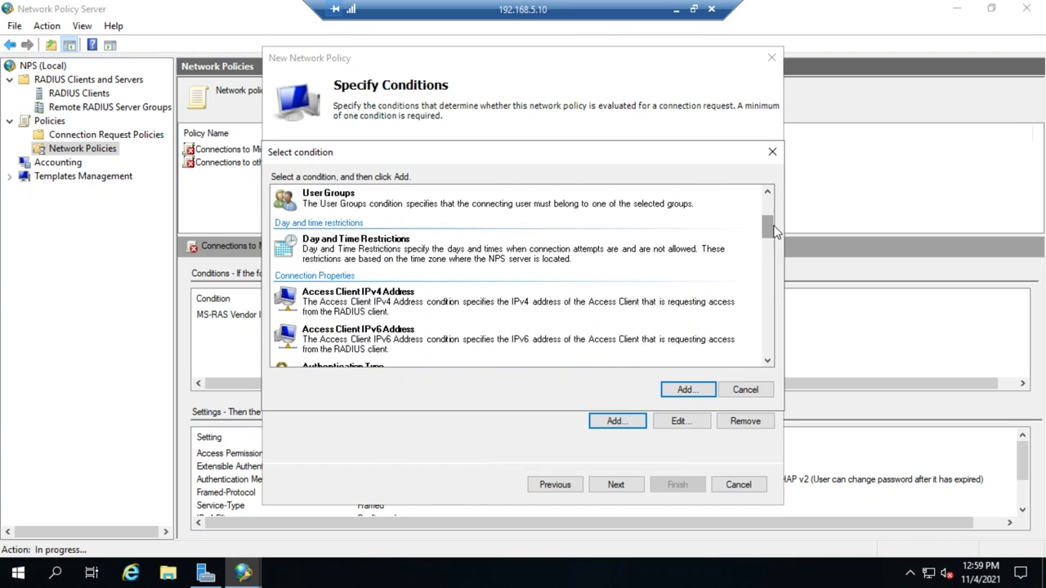
left_click(768, 360)
left_click(768, 361)
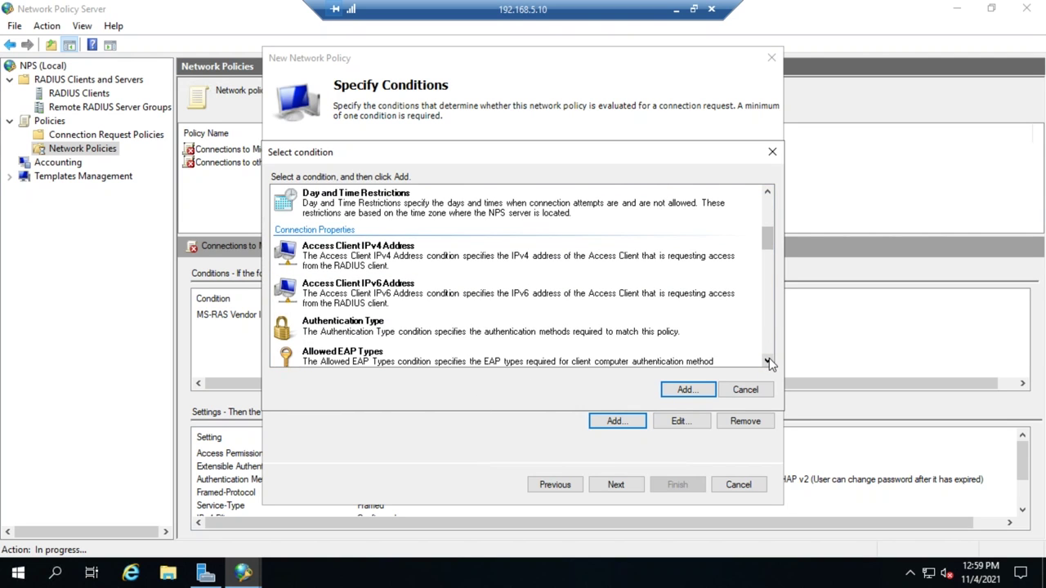
left_click(767, 360)
left_click(768, 360)
left_click(767, 360)
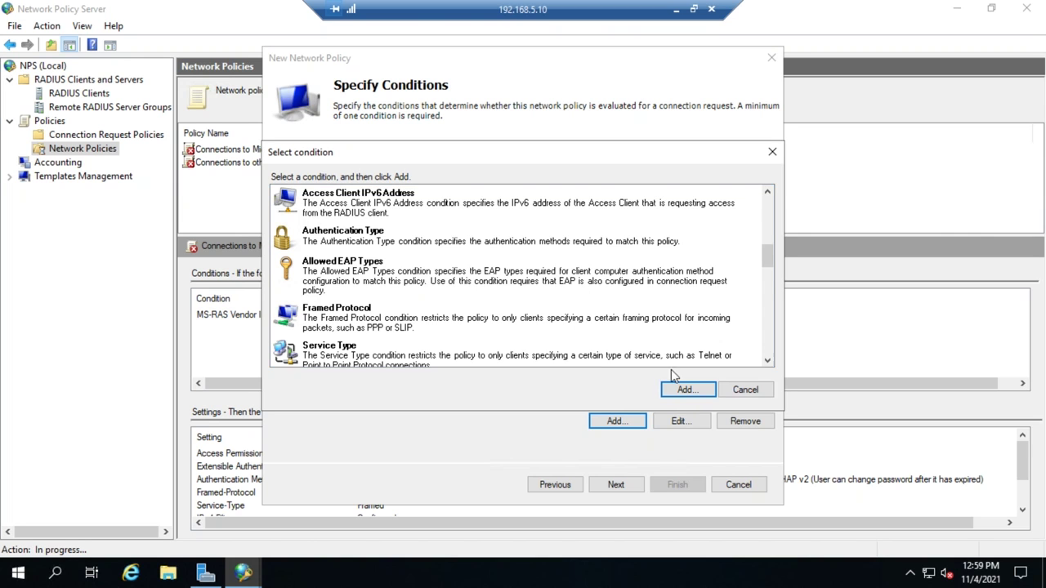
left_click(768, 361)
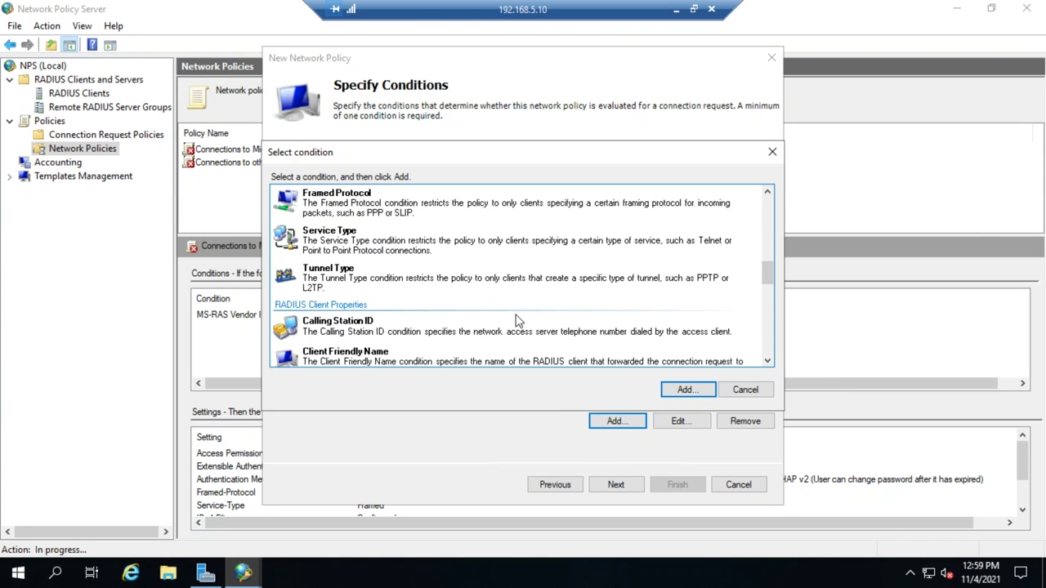
left_click(768, 361)
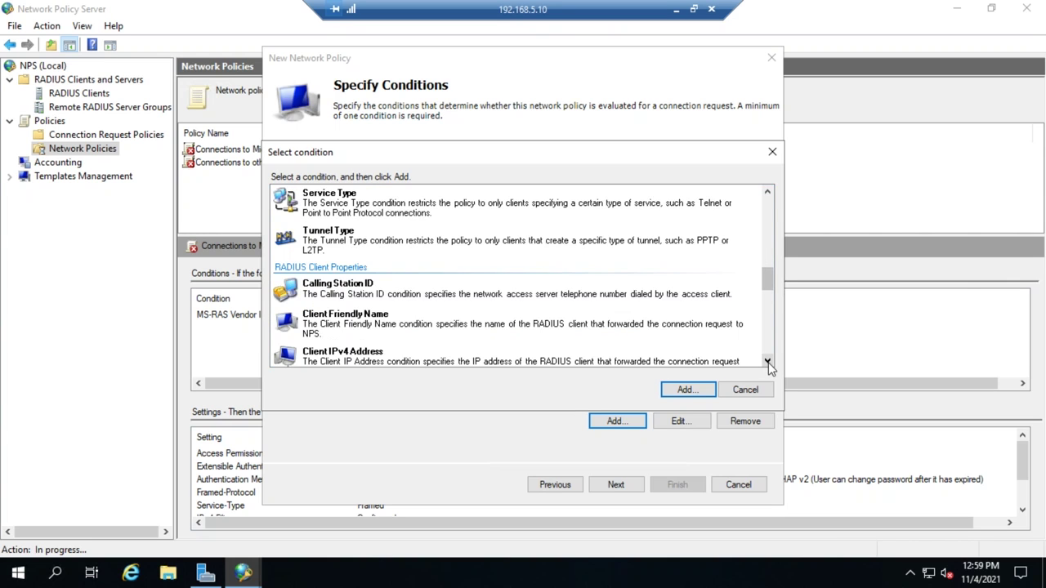
left_click(769, 361)
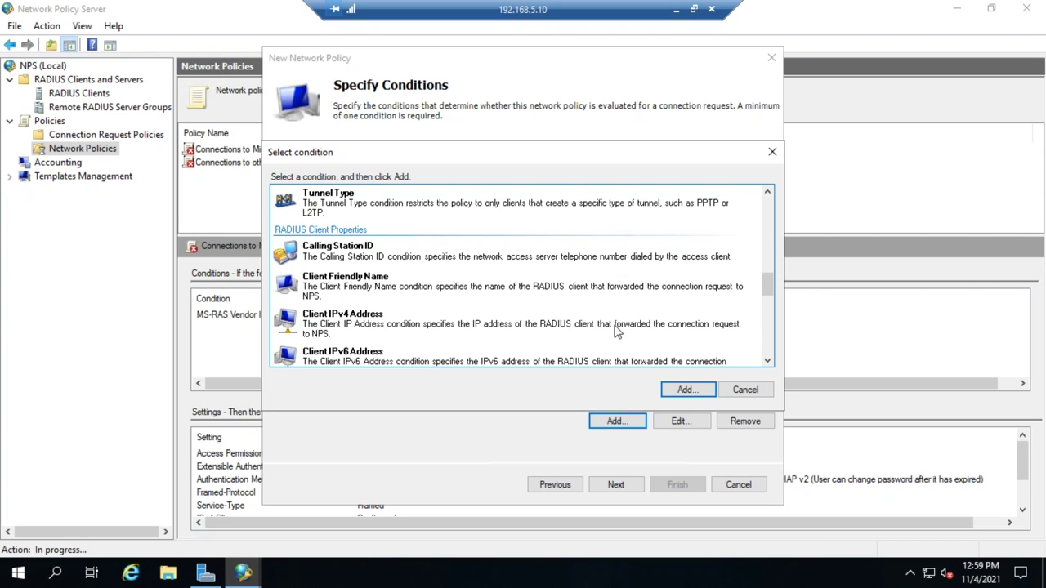
left_click(768, 362)
left_click(768, 362)
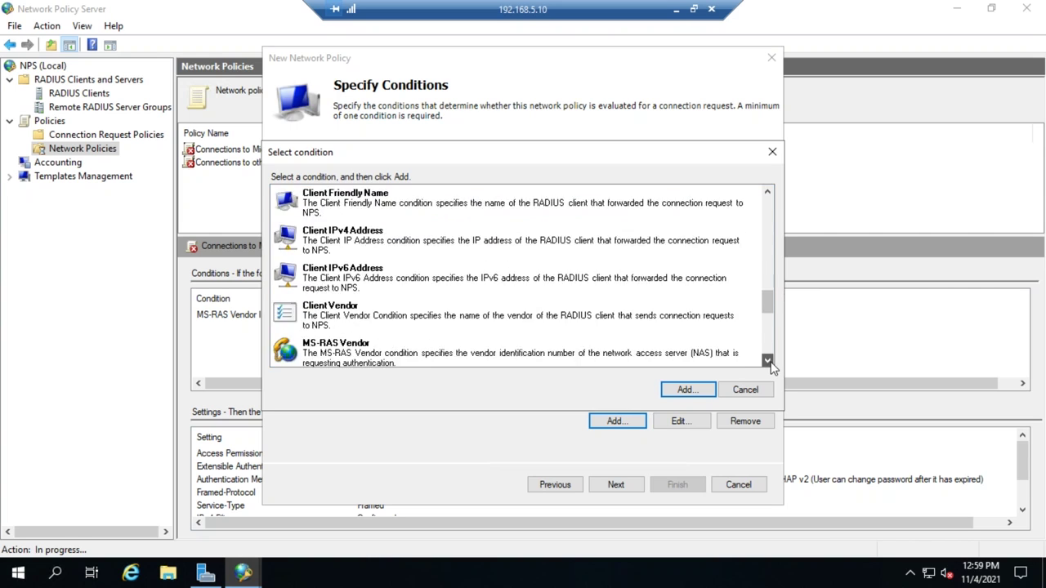
left_click(768, 362)
left_click(768, 362)
left_click(768, 362)
left_click(768, 362)
left_click(769, 362)
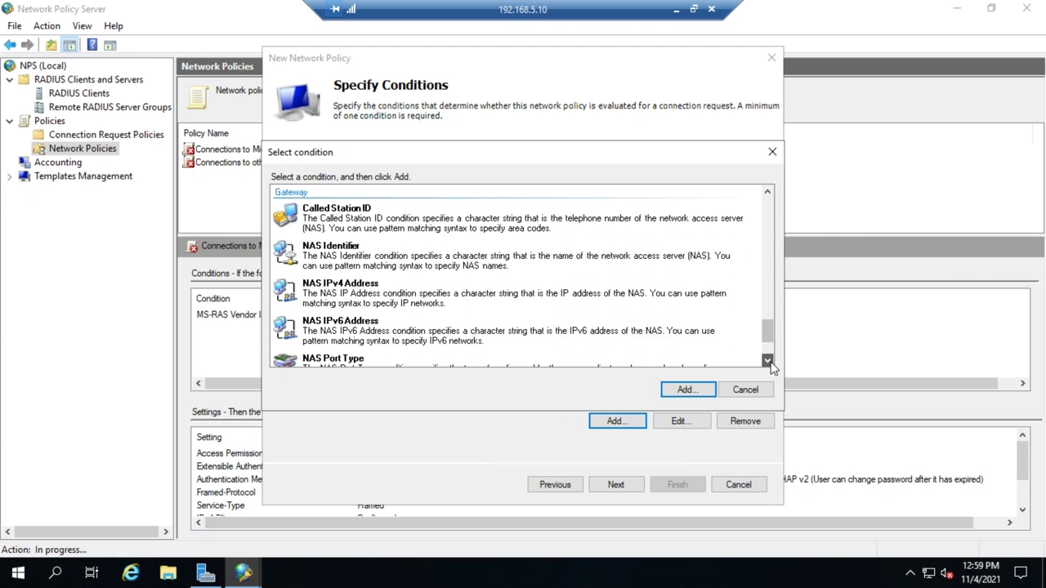
left_click(769, 362)
left_click(768, 362)
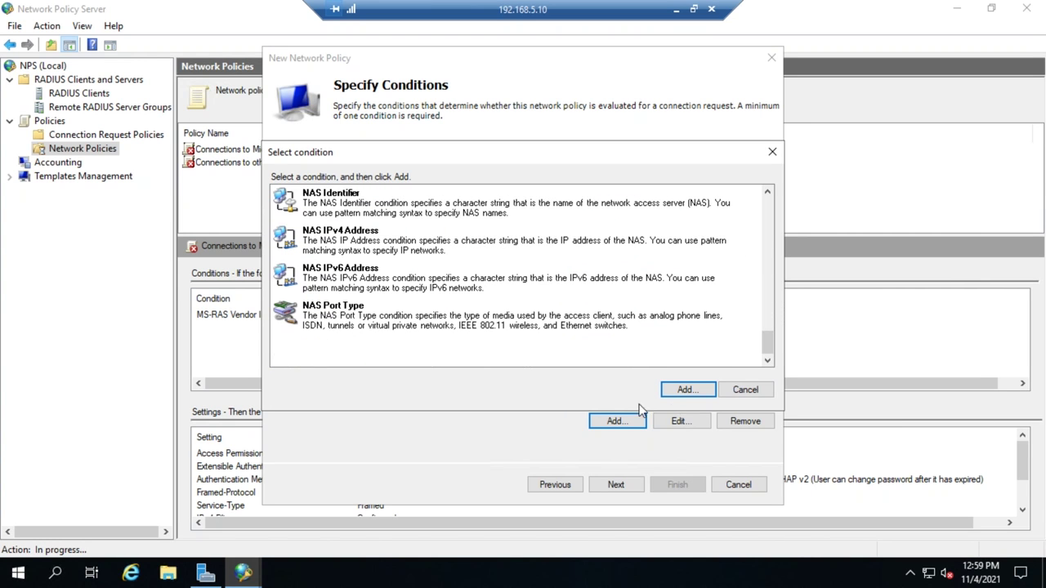
left_click(744, 389)
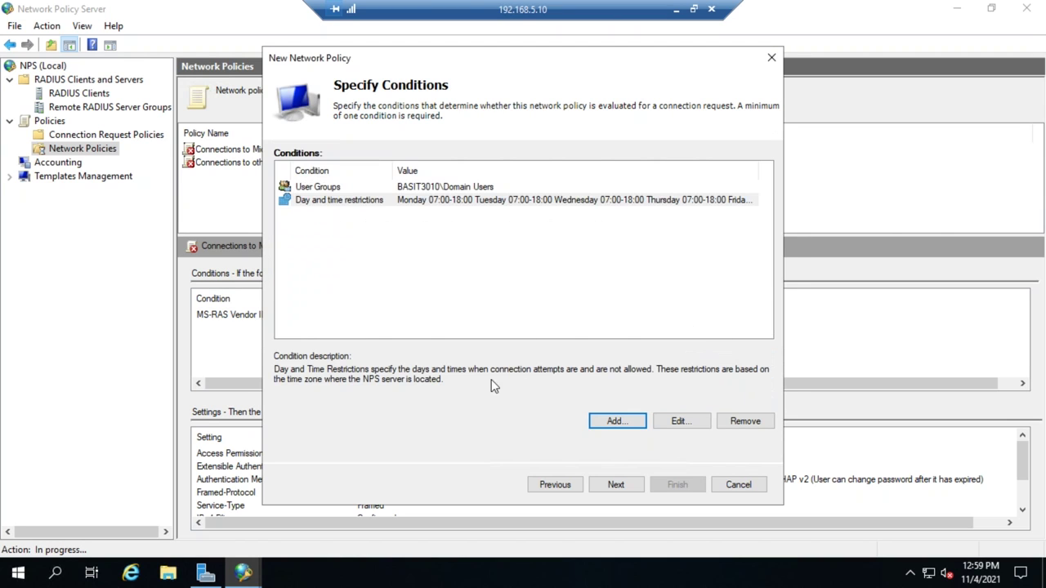
Set the policy's access permission to Access denied and let User Dial-in properties determine access
left_click(617, 485)
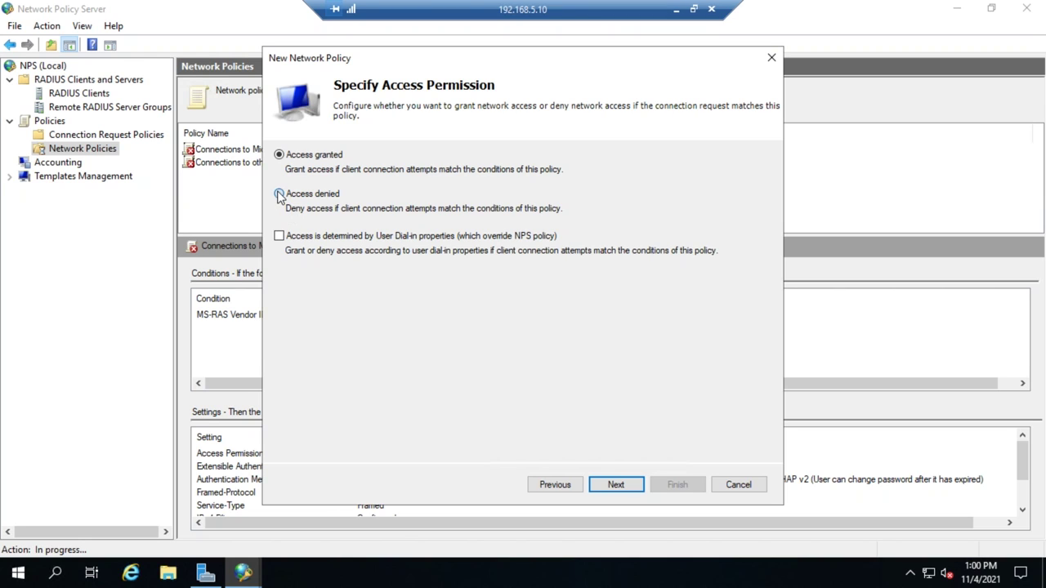
left_click(278, 195)
left_click(279, 236)
left_click(620, 485)
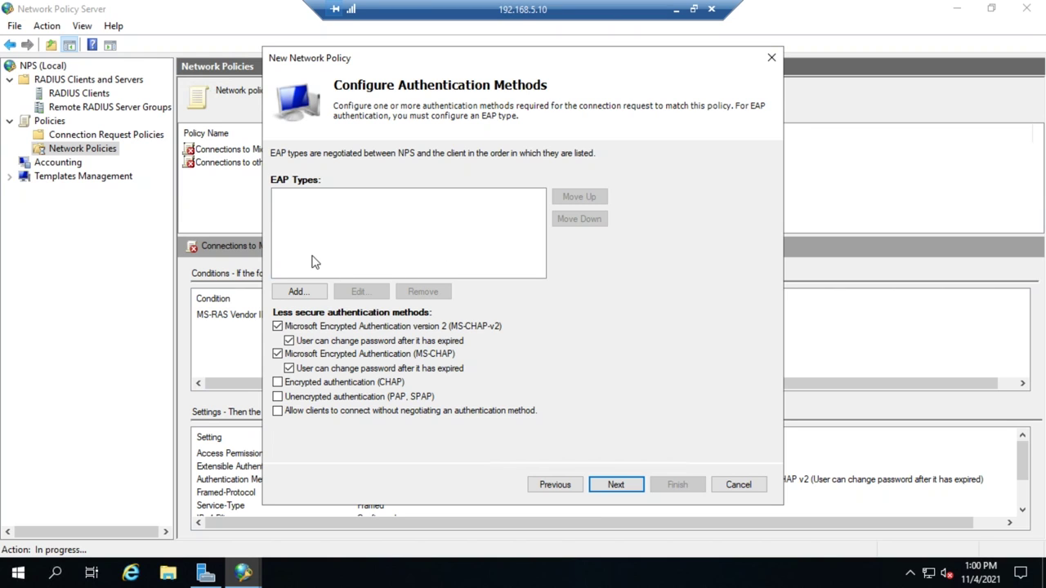
Add the Microsoft: Smart Card or other certificate EAP type, disable MS-CHAP-v2 authentication, and proceed to the constraints
left_click(296, 293)
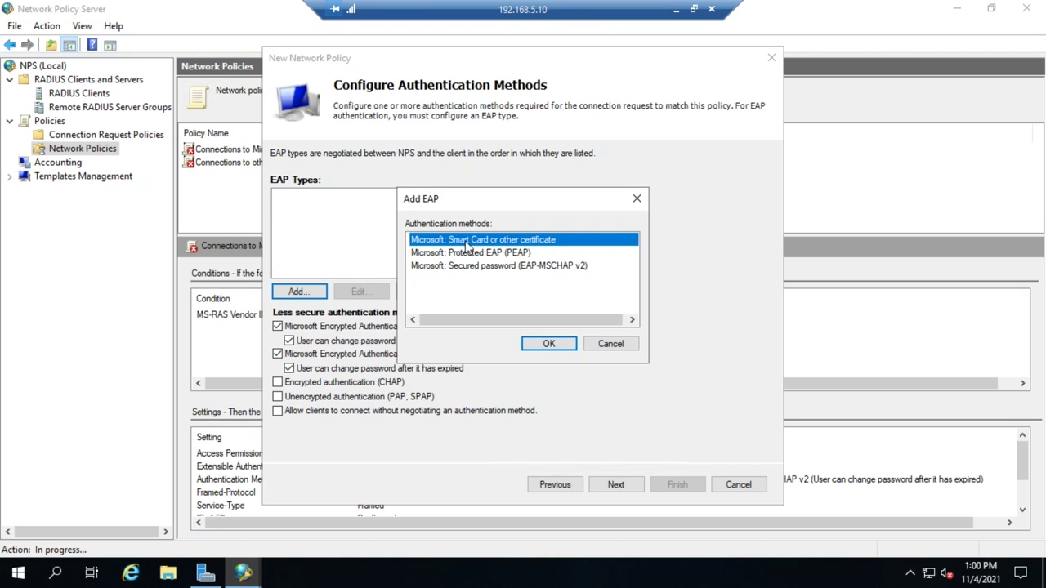
left_click(549, 345)
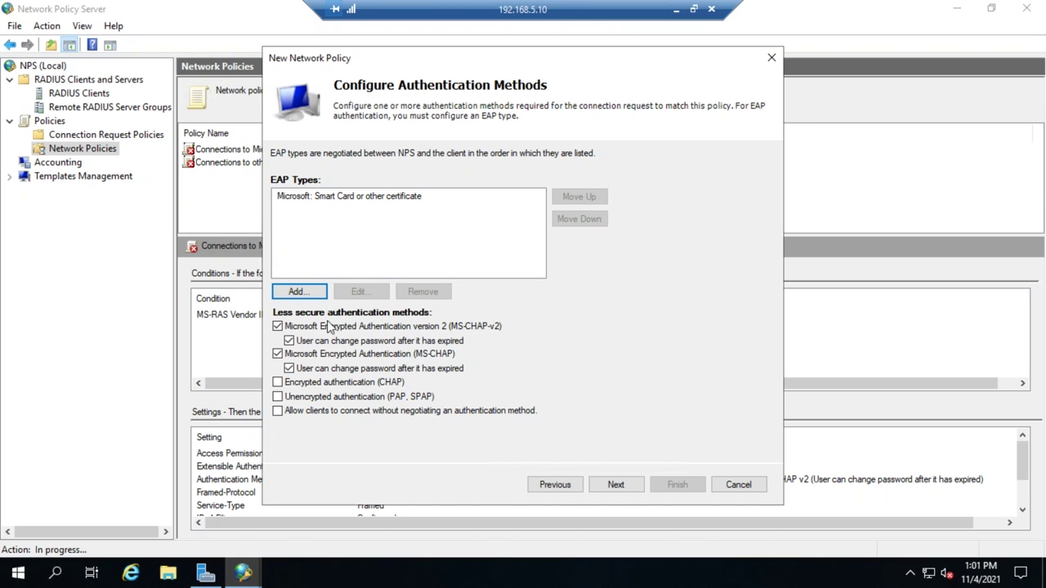
left_click(277, 326)
left_click(617, 485)
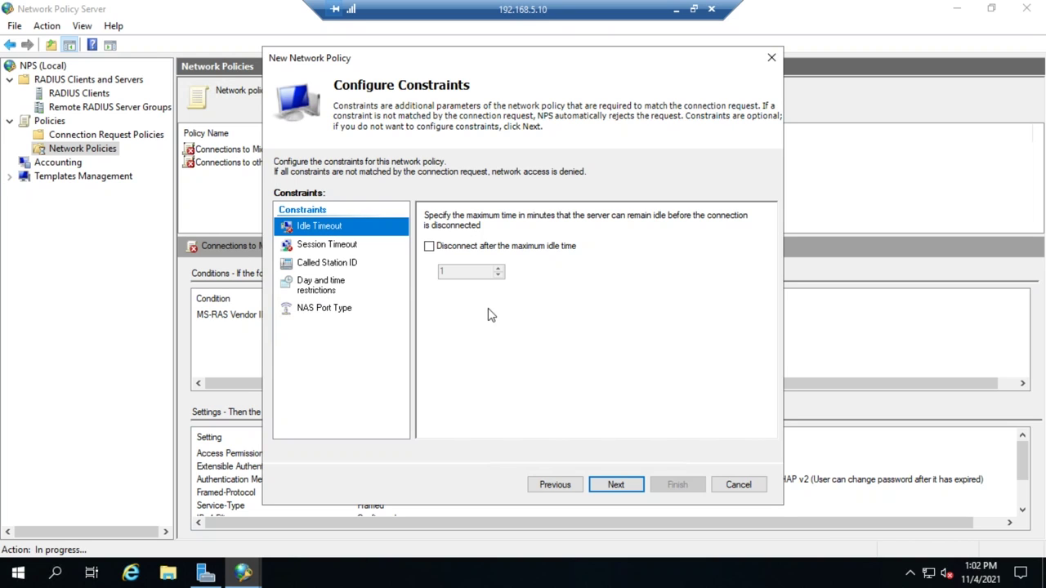
Keep the default constraints, RADIUS attributes, and Multilink, IP filter, encryption and IP settings, and finish creating the temp policy
left_click(309, 291)
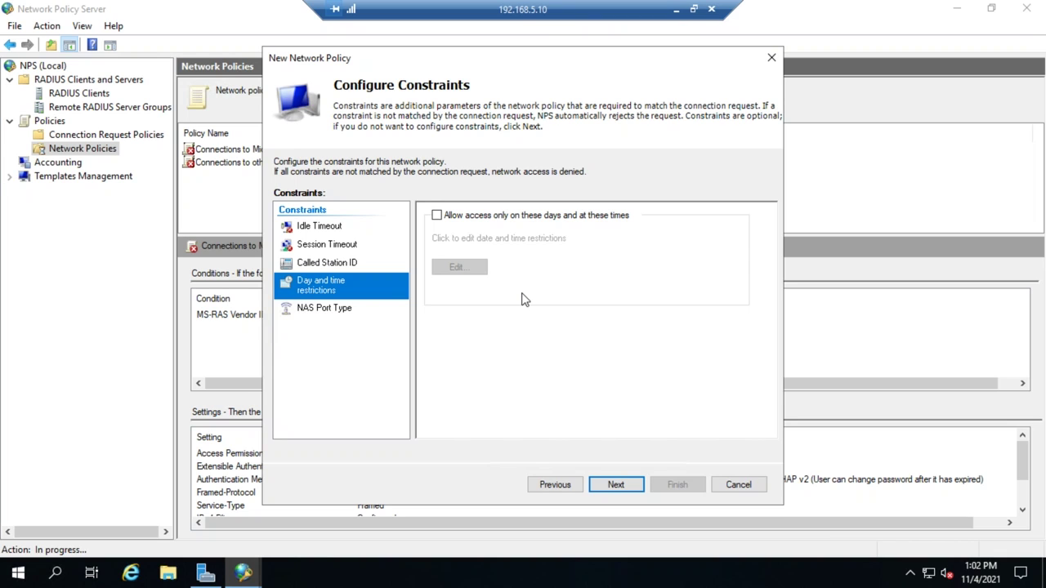
left_click(611, 486)
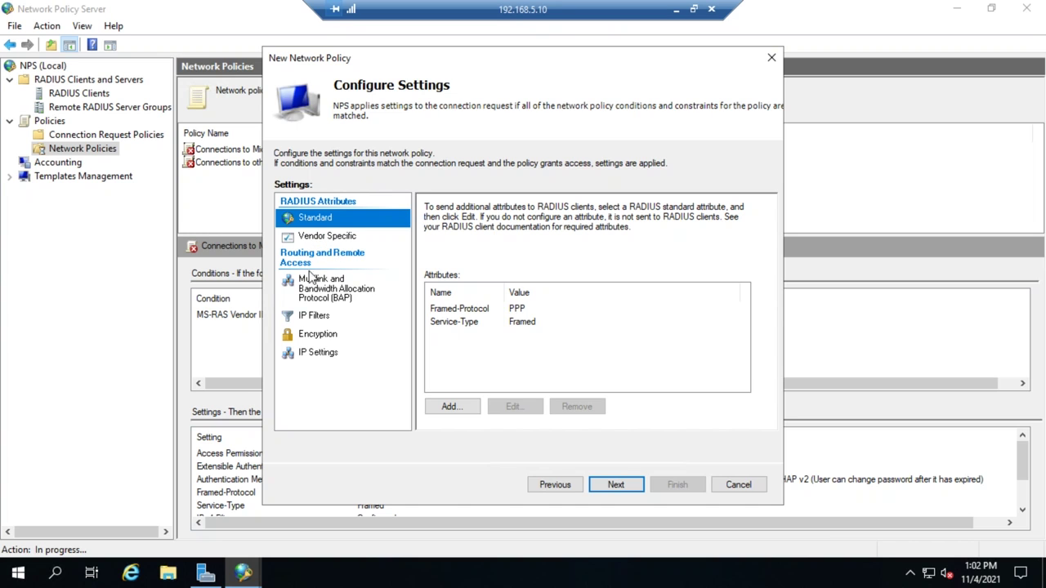
left_click(327, 299)
left_click(315, 318)
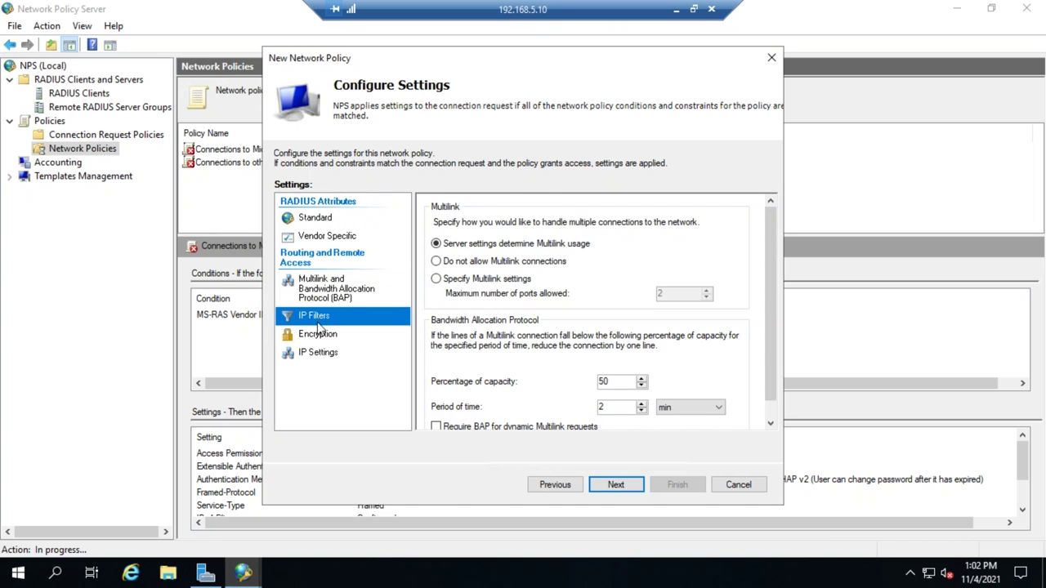
left_click(317, 336)
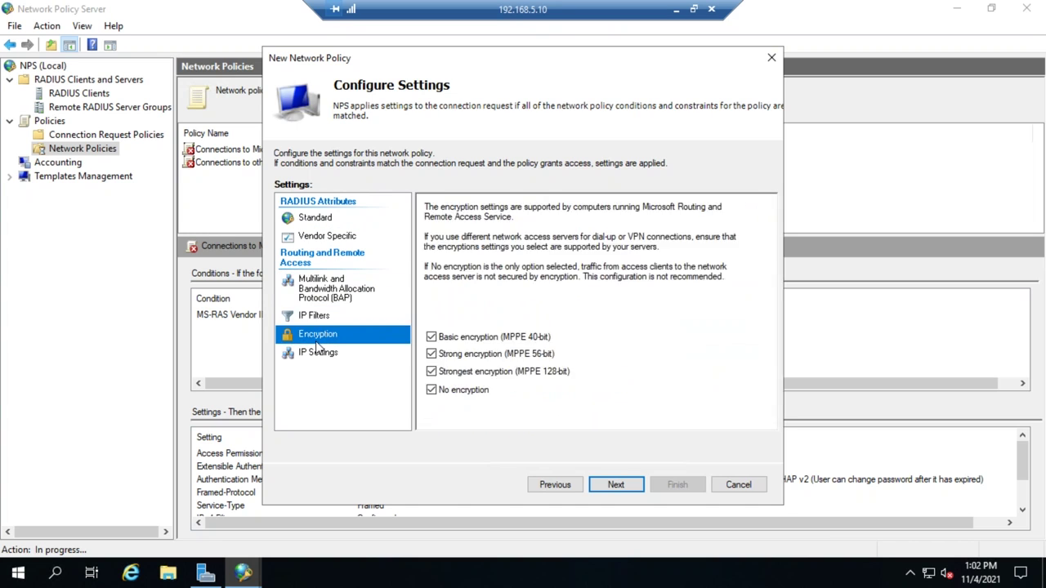
left_click(316, 353)
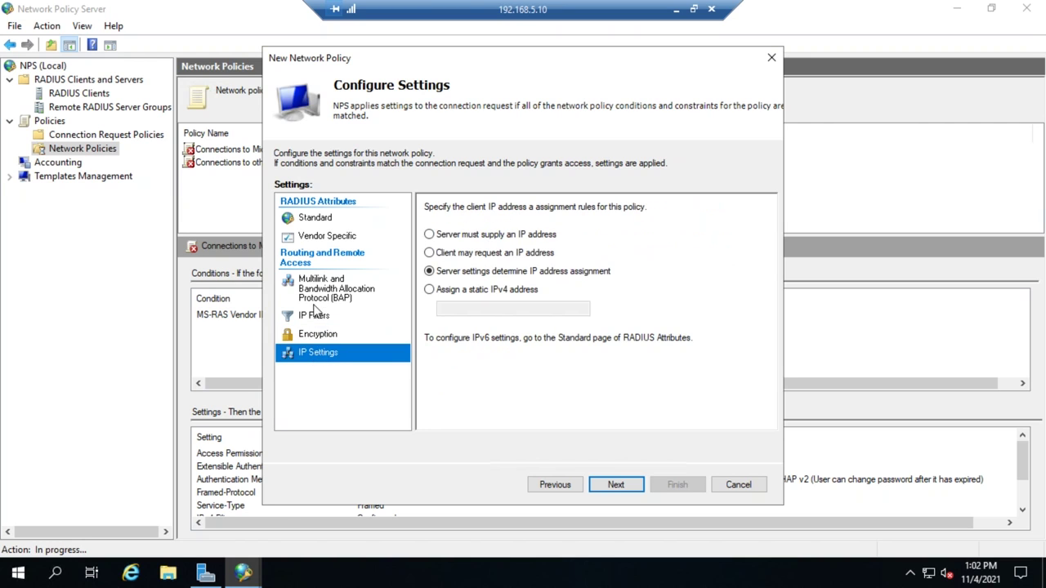
left_click(318, 286)
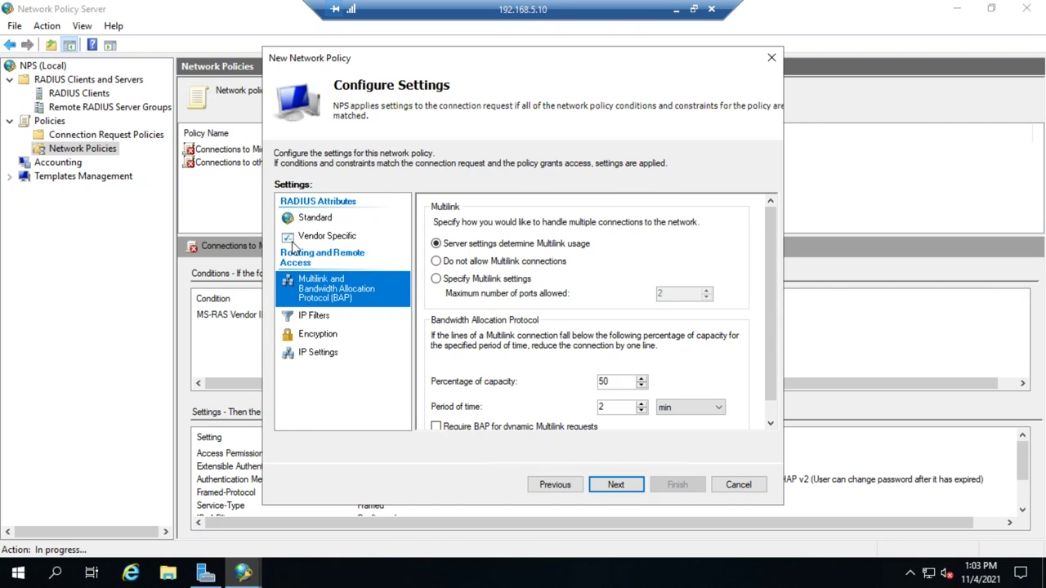
left_click(316, 220)
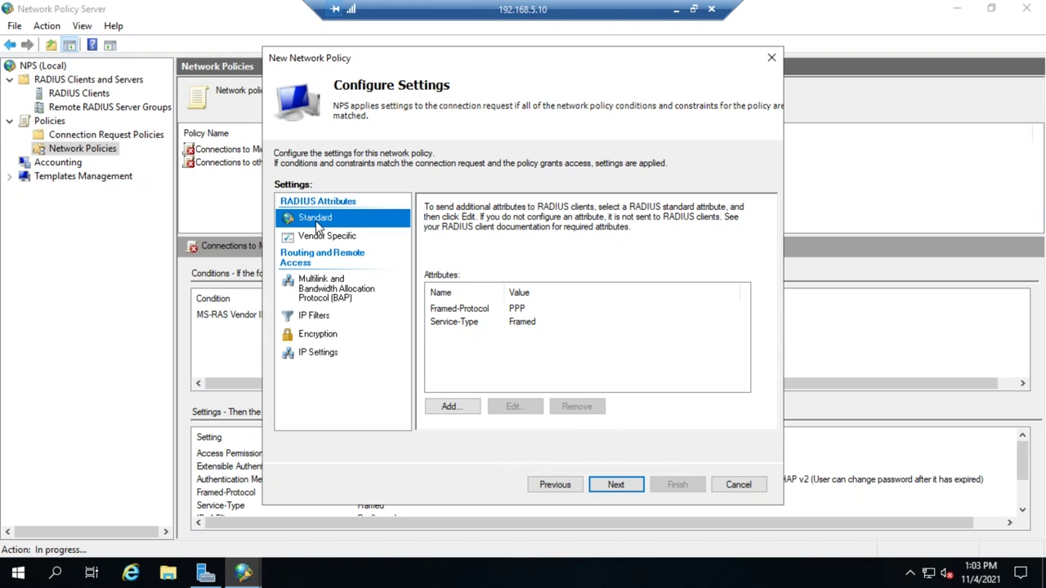
left_click(630, 489)
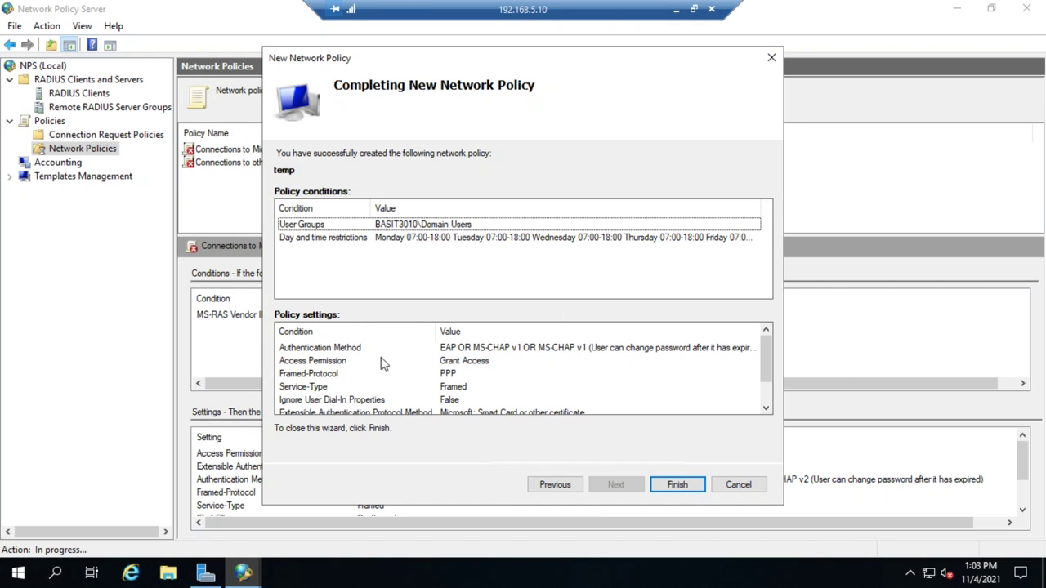
left_click(675, 491)
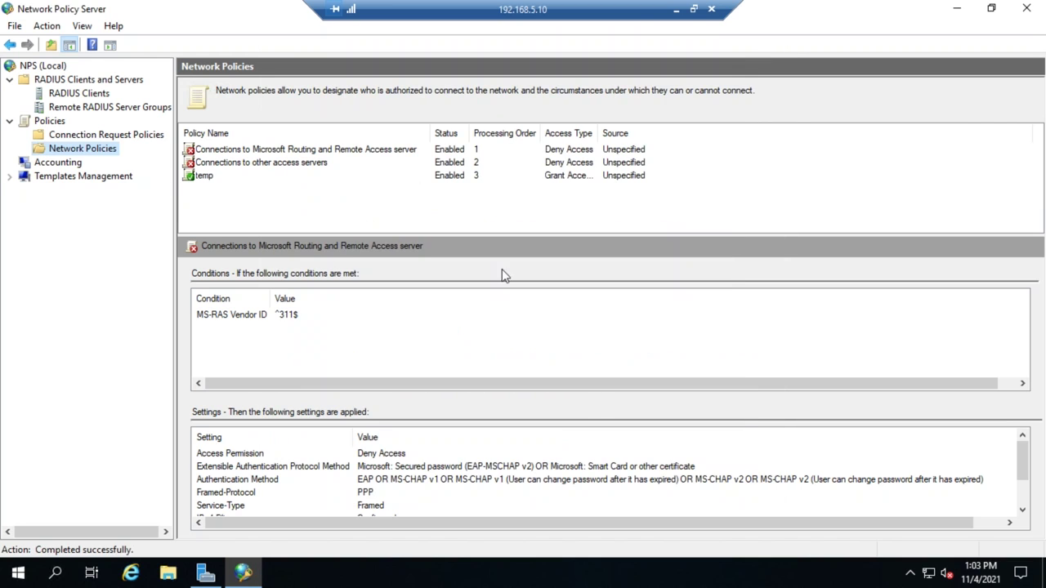
Review the temp policy's conditions and settings, and move it up to processing order 1, above both existing connection policies
left_click(200, 178)
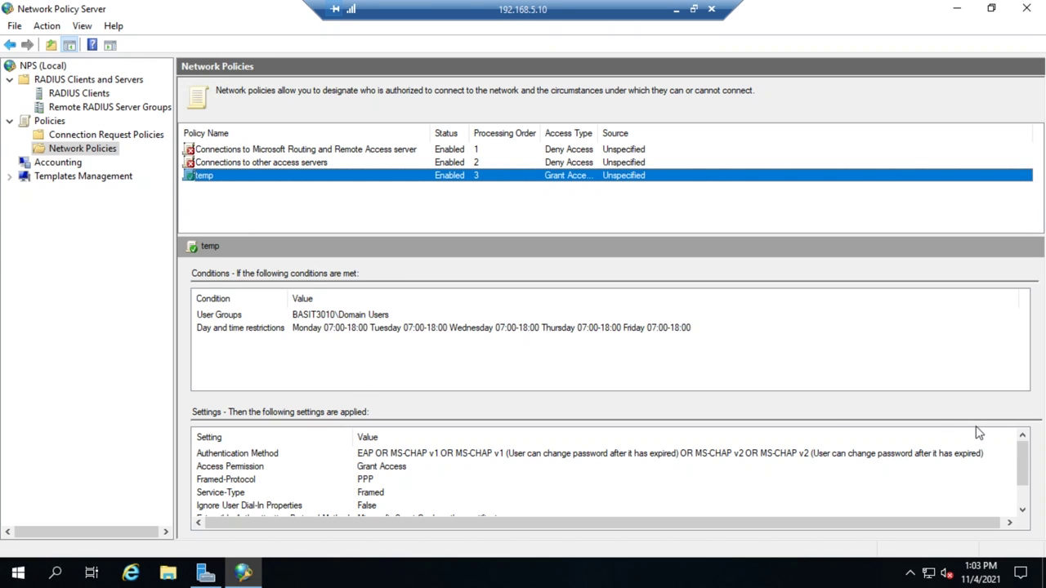
left_click_drag(1029, 458, 1011, 402)
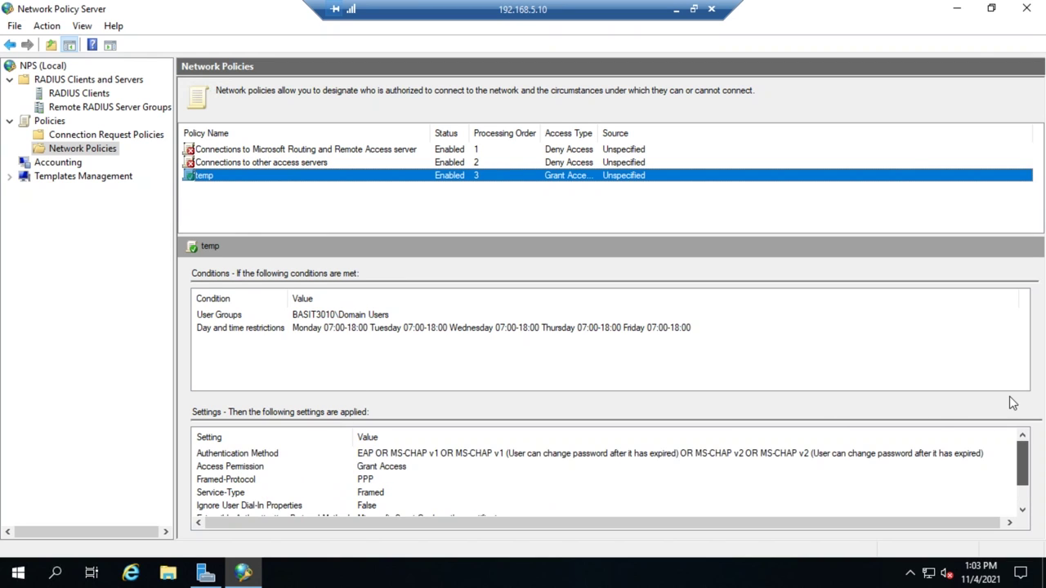
right_click(282, 181)
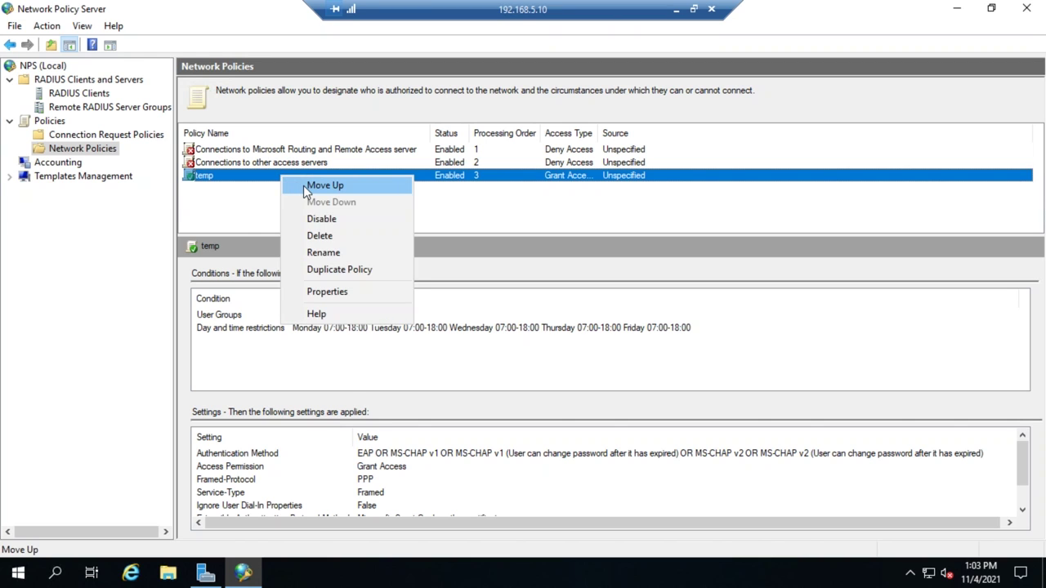
left_click(303, 185)
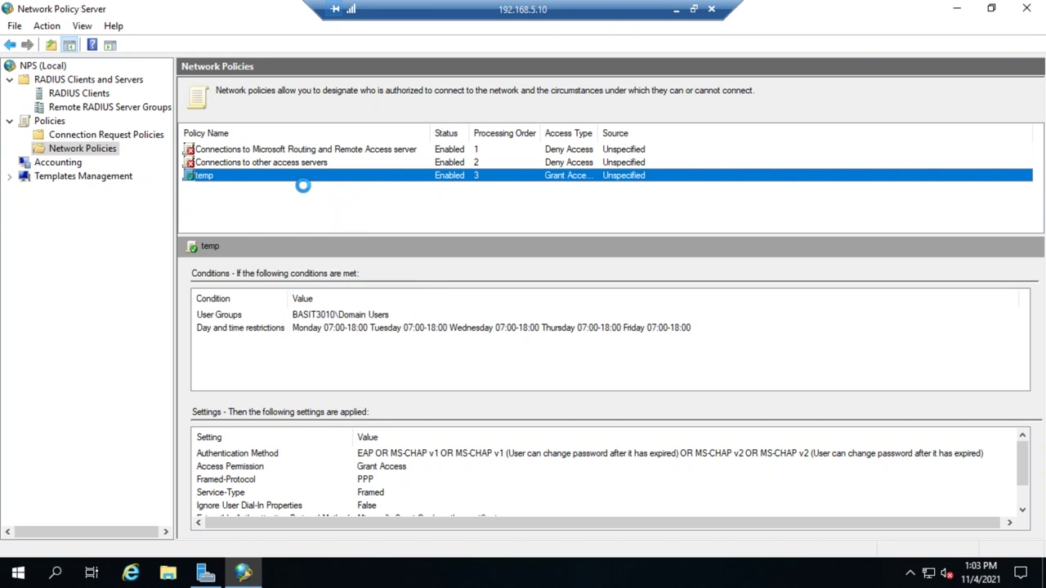
right_click(227, 163)
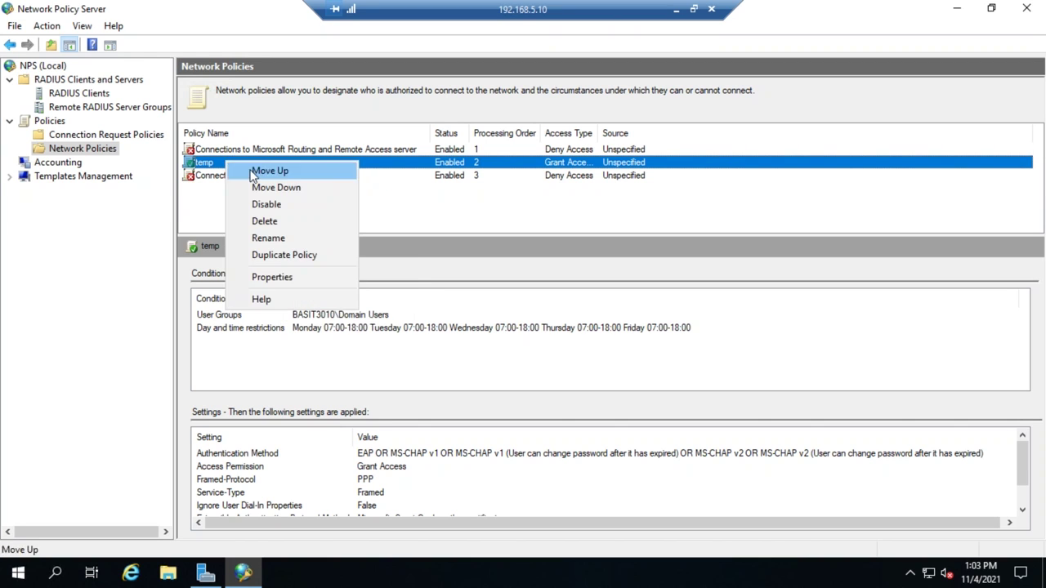
left_click(256, 173)
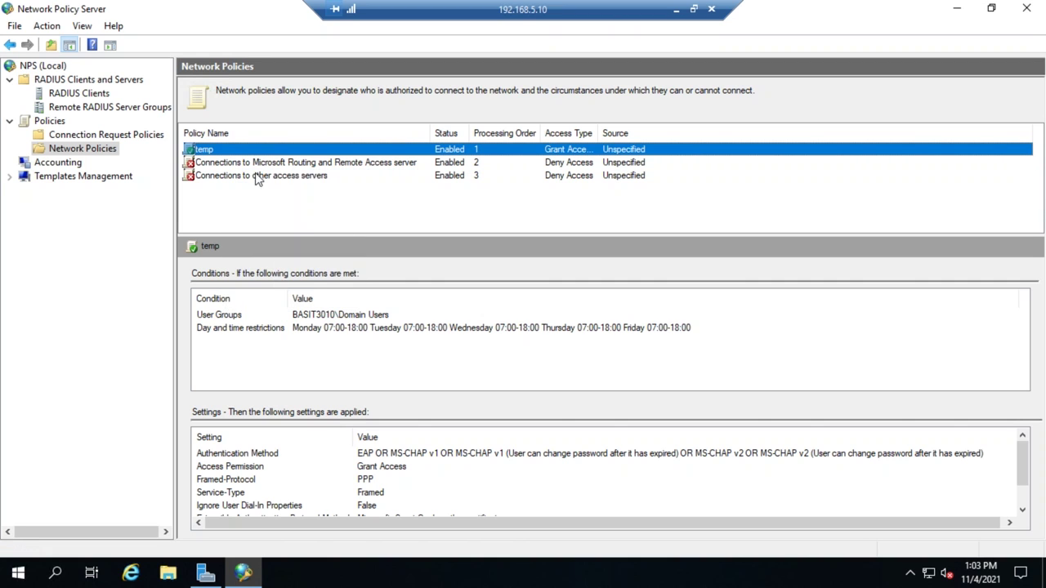